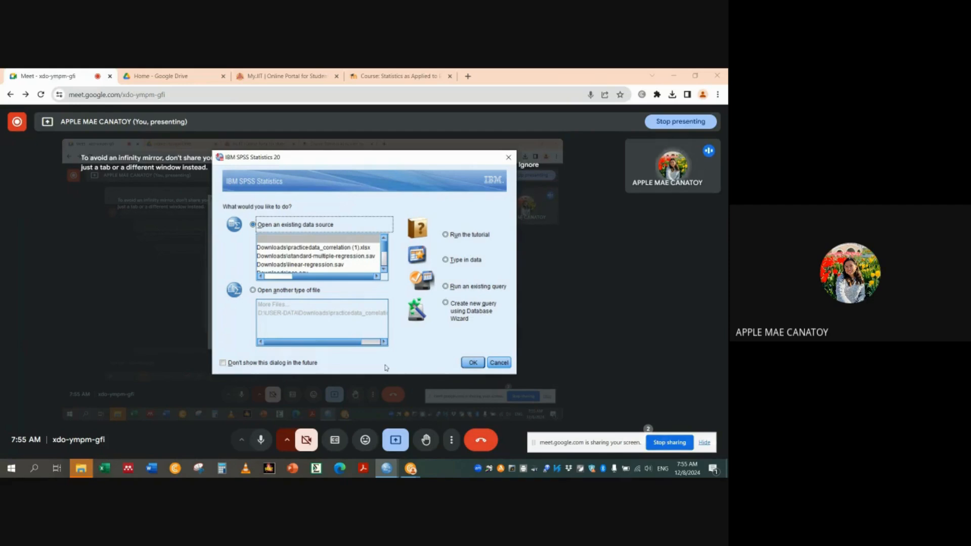
# Step: Open the recent data source practicedata_correlation (1).xlsx, importing Sheet1 with variable names read from the first row
pyautogui.click(324, 247)
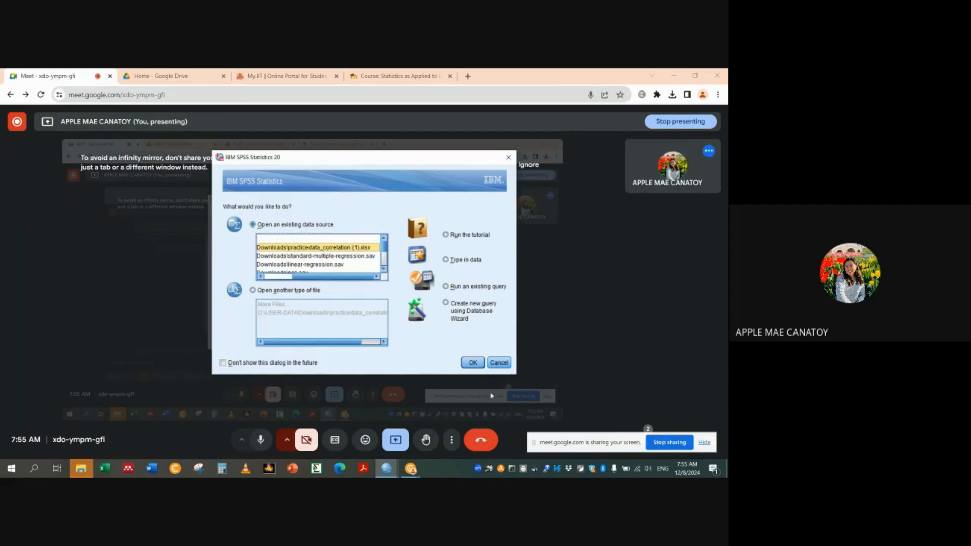
pyautogui.click(473, 363)
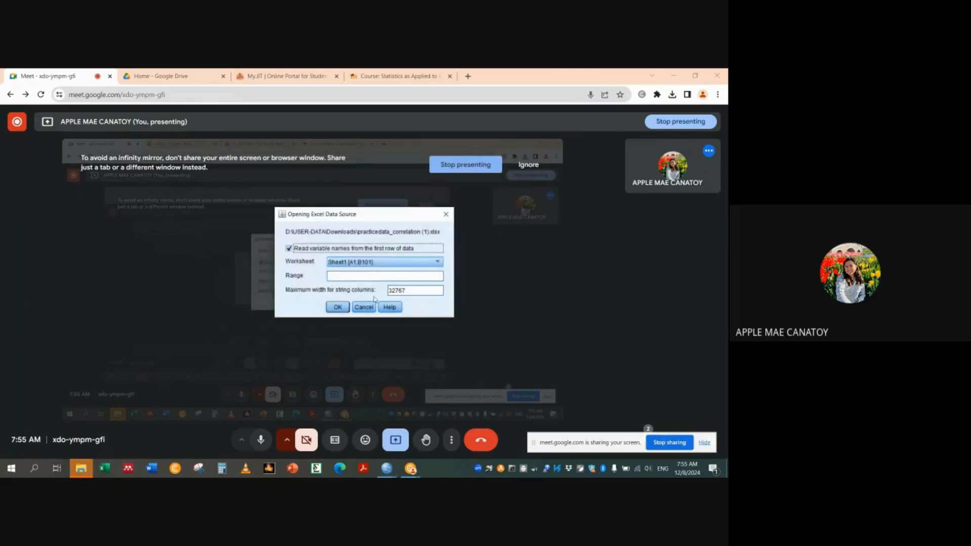
pyautogui.click(338, 308)
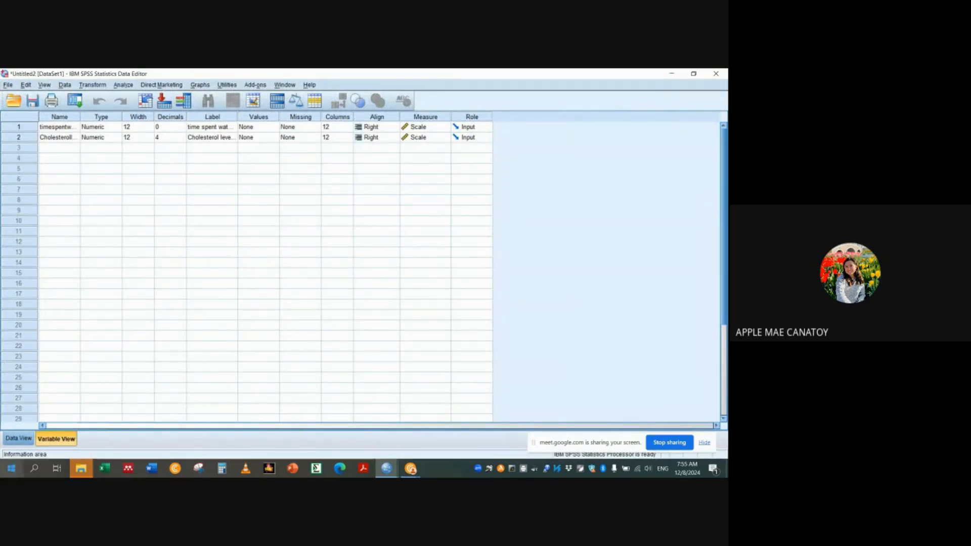
# Step: Review the imported case values and the variable definitions for time spent watching TV and cholesterol level
pyautogui.click(15, 439)
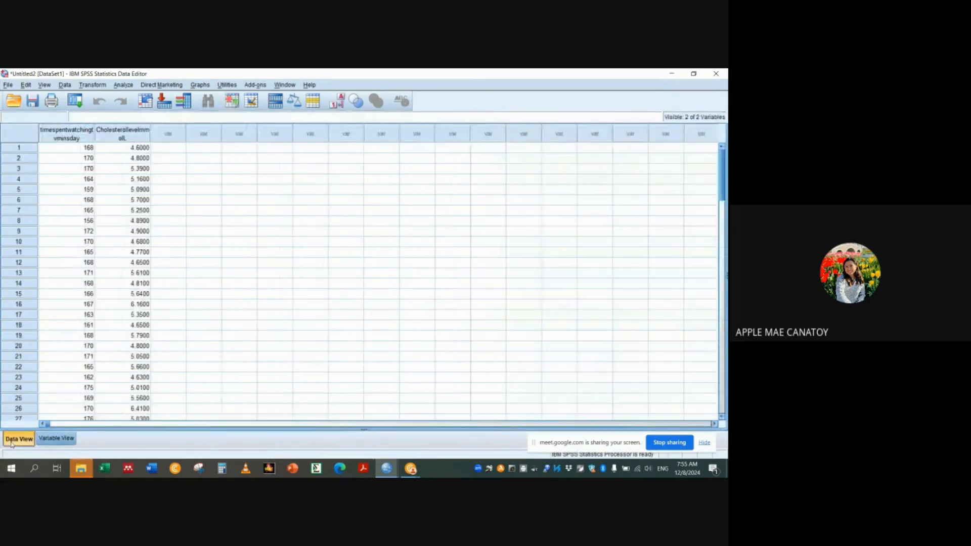
pyautogui.click(55, 439)
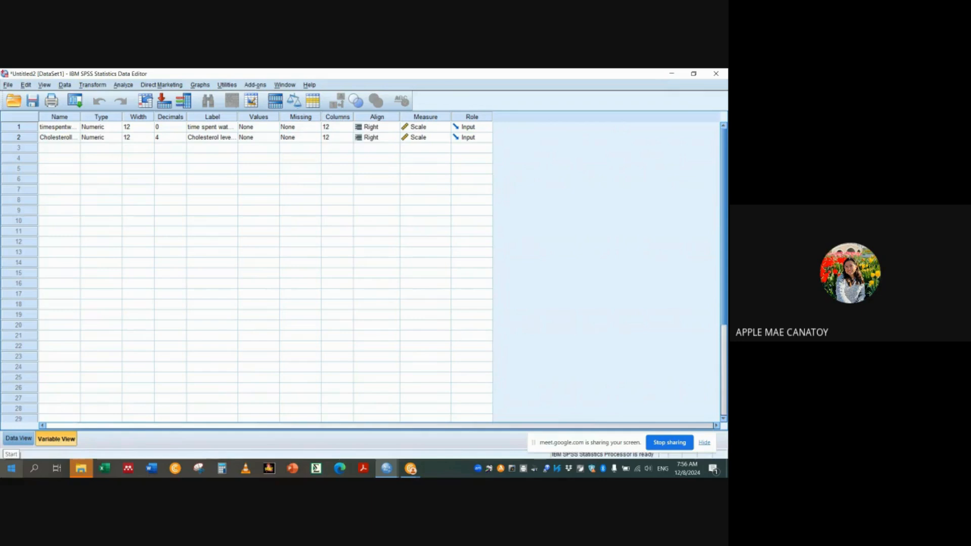
pyautogui.click(14, 439)
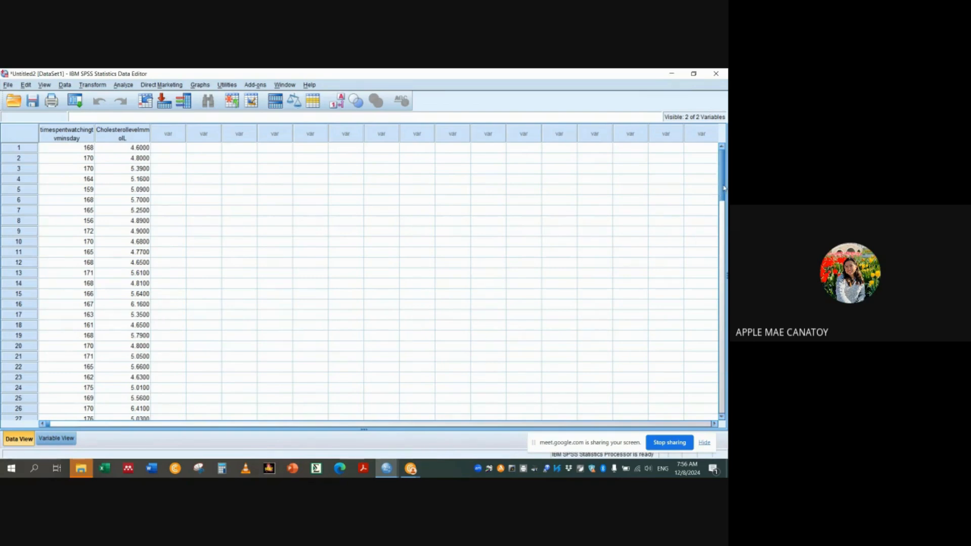
pyautogui.moveTo(724, 187)
pyautogui.mouseDown()
pyautogui.moveTo(724, 226)
pyautogui.moveTo(724, 181)
pyautogui.mouseUp()
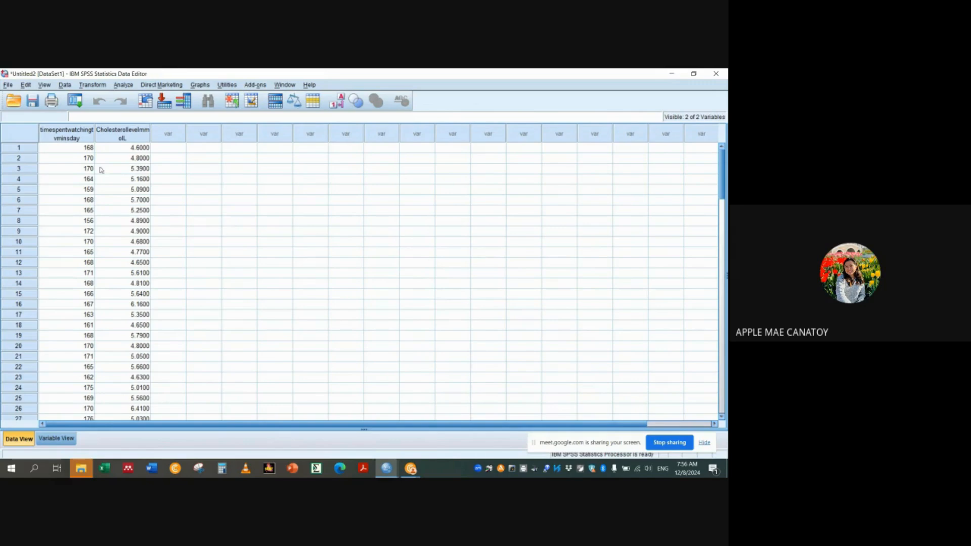
pyautogui.click(55, 438)
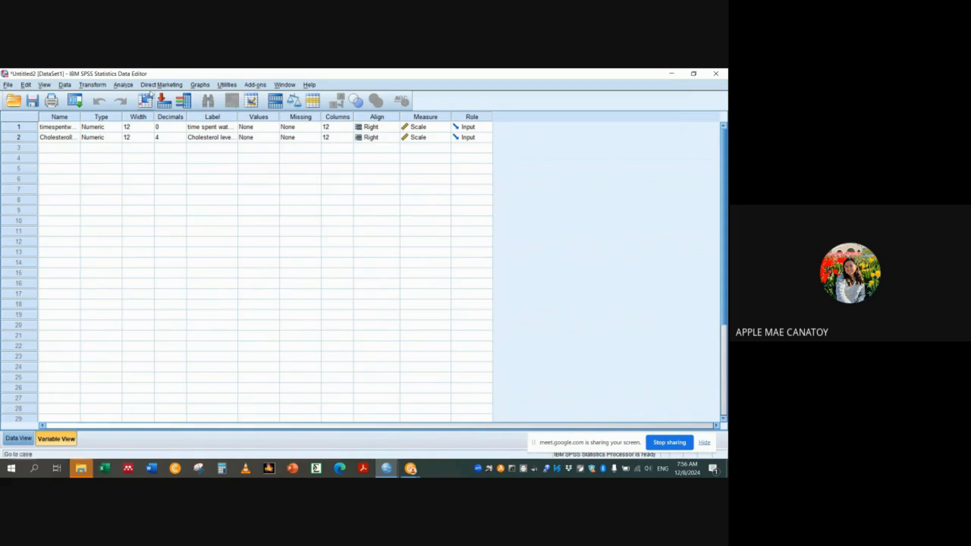
# Step: Start a new chart in Chart Builder from the simple scatter template in the Scatter/Dot gallery
pyautogui.click(200, 85)
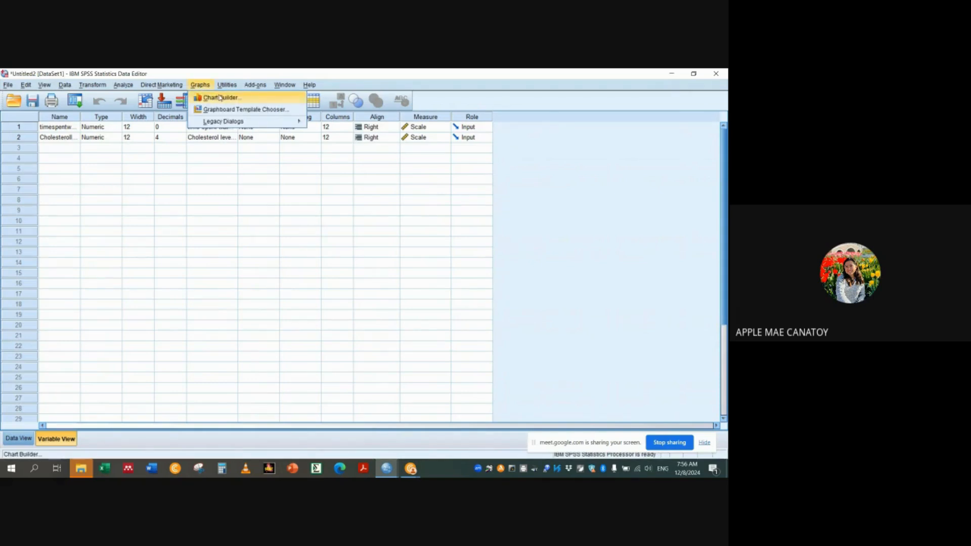
pyautogui.click(220, 98)
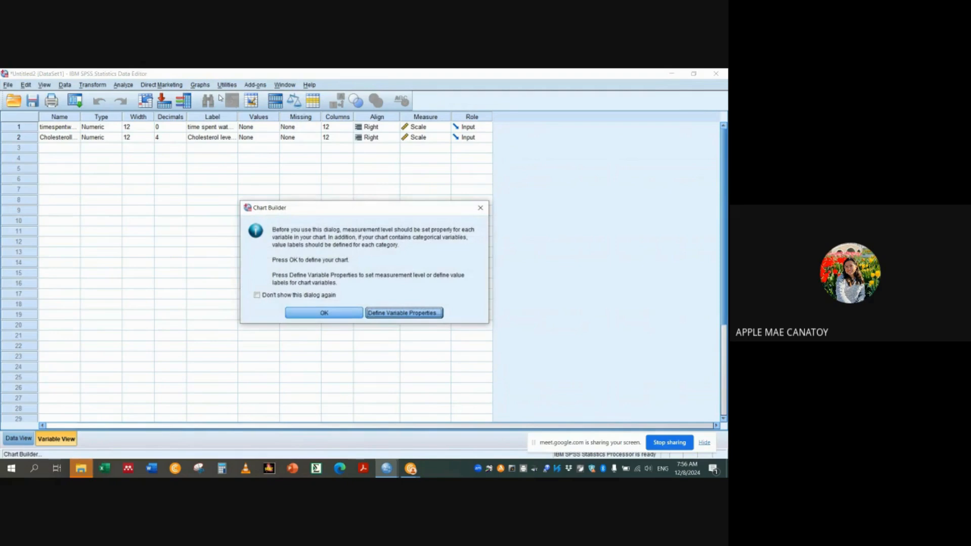
pyautogui.click(309, 314)
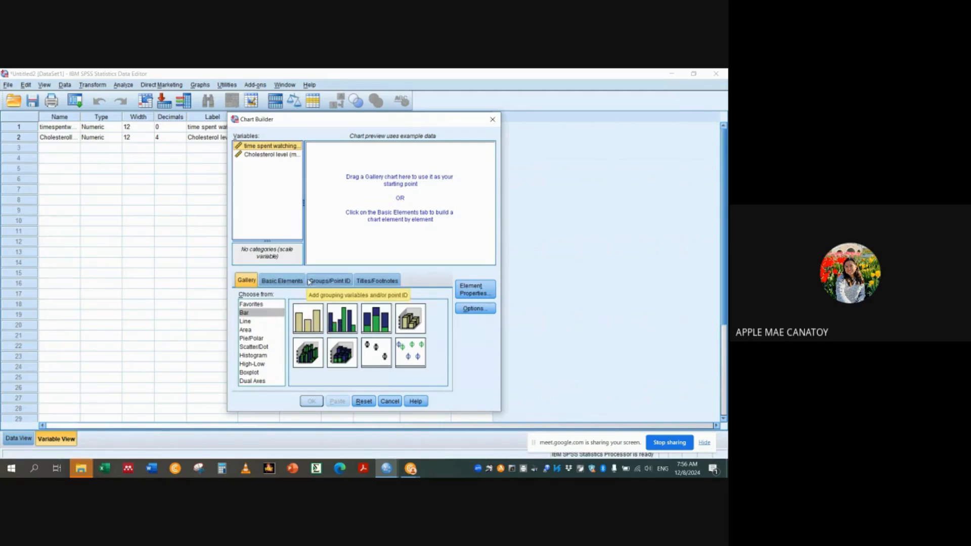
pyautogui.click(254, 348)
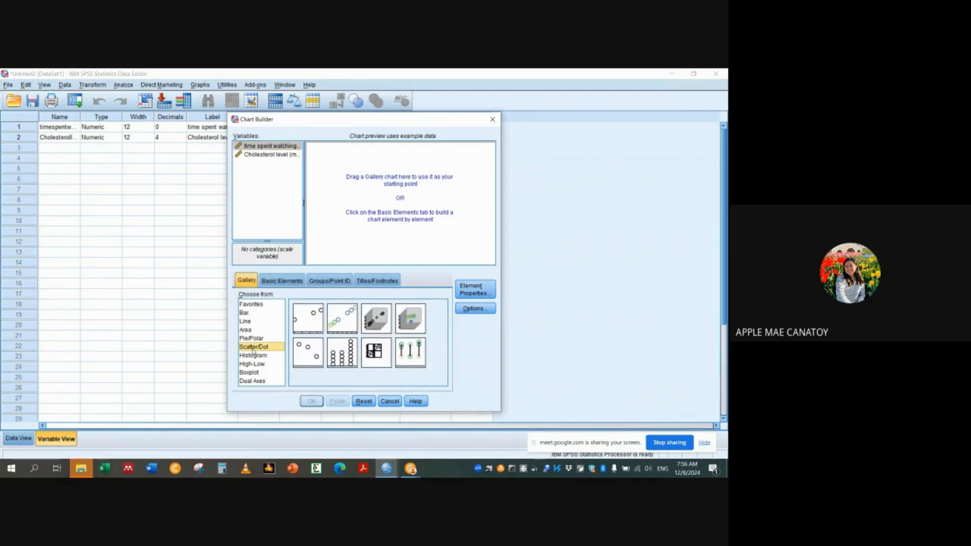
pyautogui.click(314, 317)
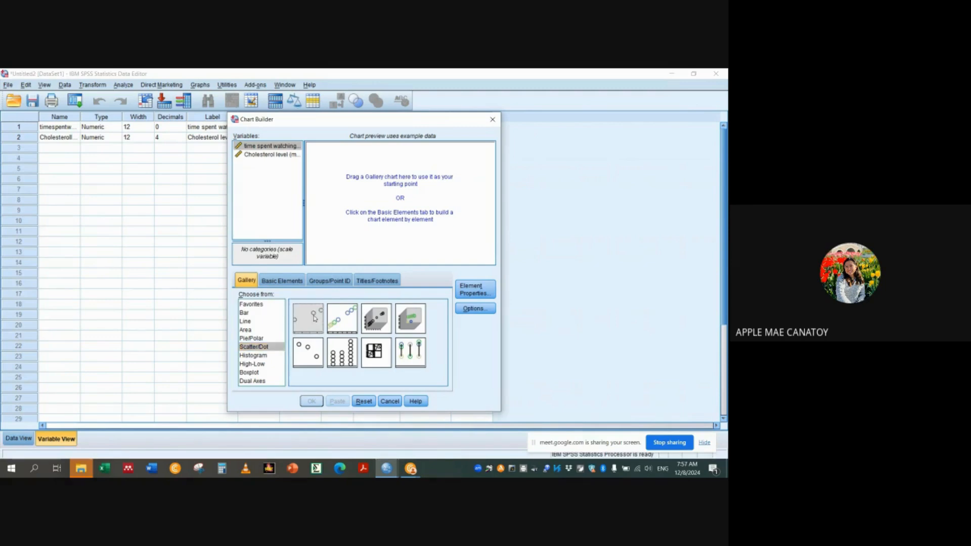
pyautogui.moveTo(313, 320); pyautogui.dragTo(396, 208)
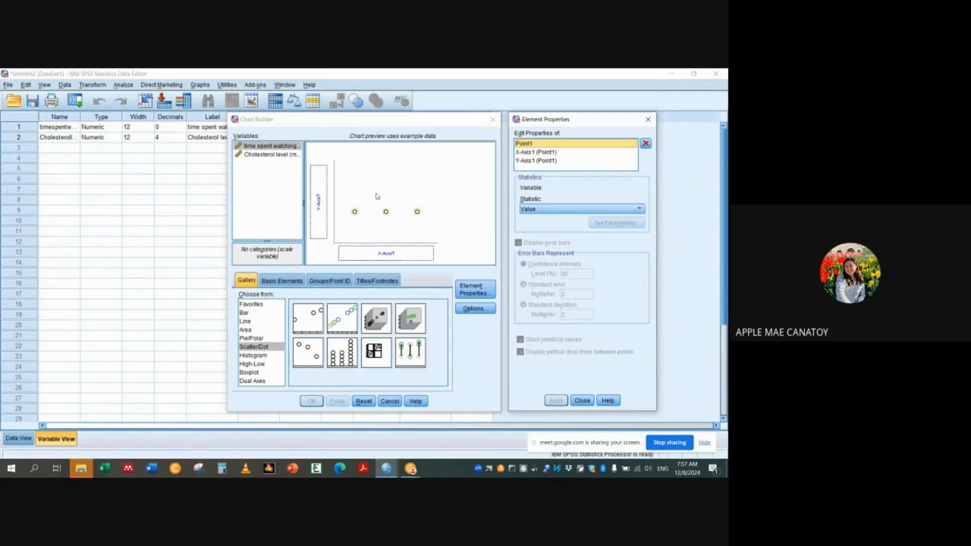
# Step: Assign time spent watching TV to the scatter chart's X-axis and cholesterol level to its Y-axis
pyautogui.click(263, 148)
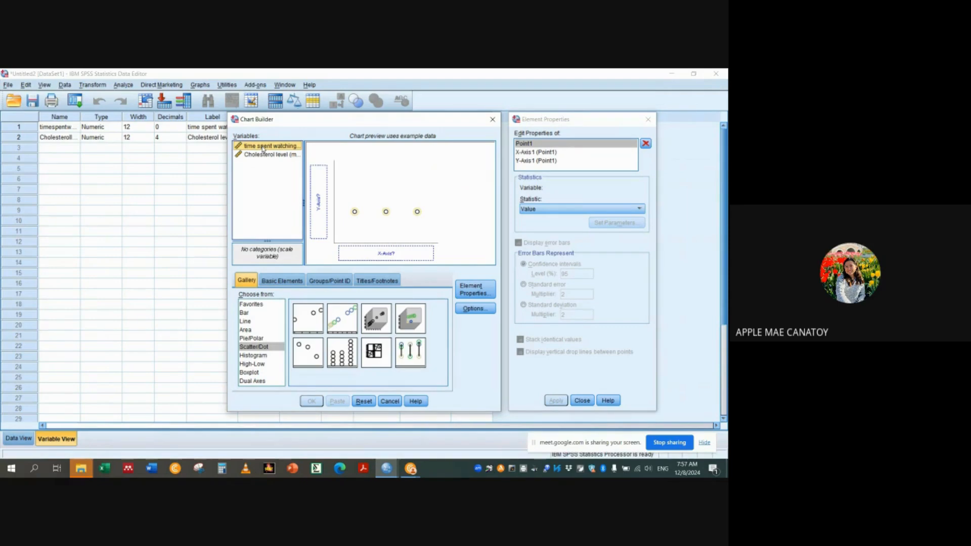
pyautogui.moveTo(262, 147); pyautogui.dragTo(369, 255)
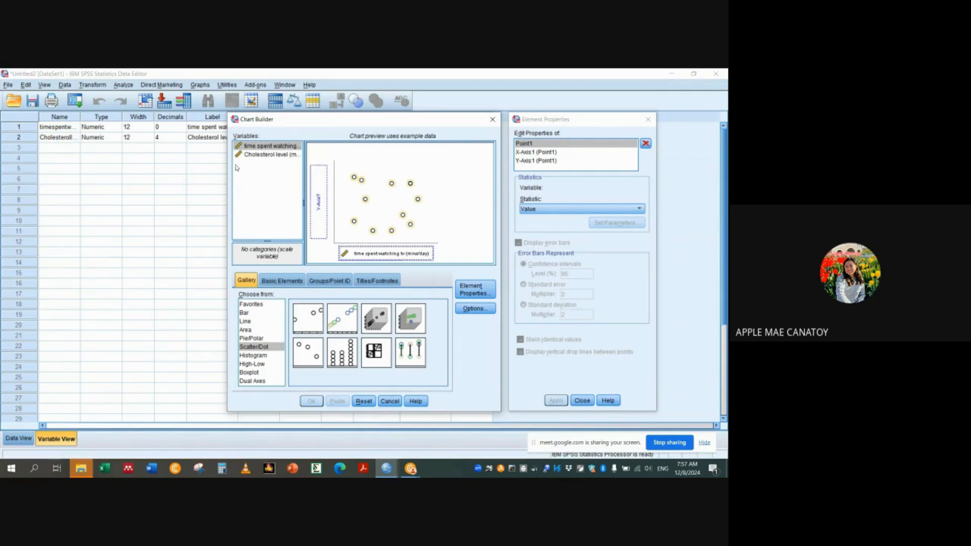
pyautogui.click(255, 155)
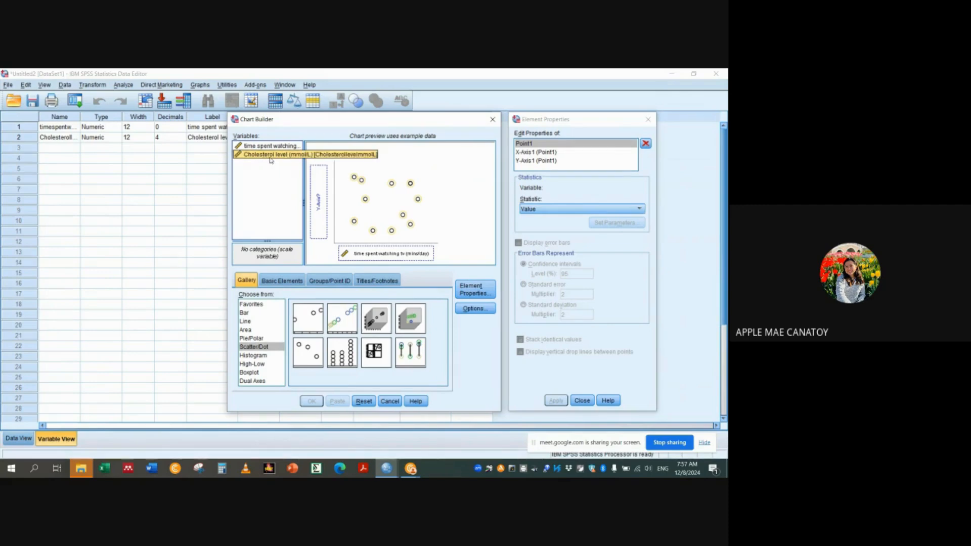
pyautogui.moveTo(278, 158); pyautogui.dragTo(318, 210)
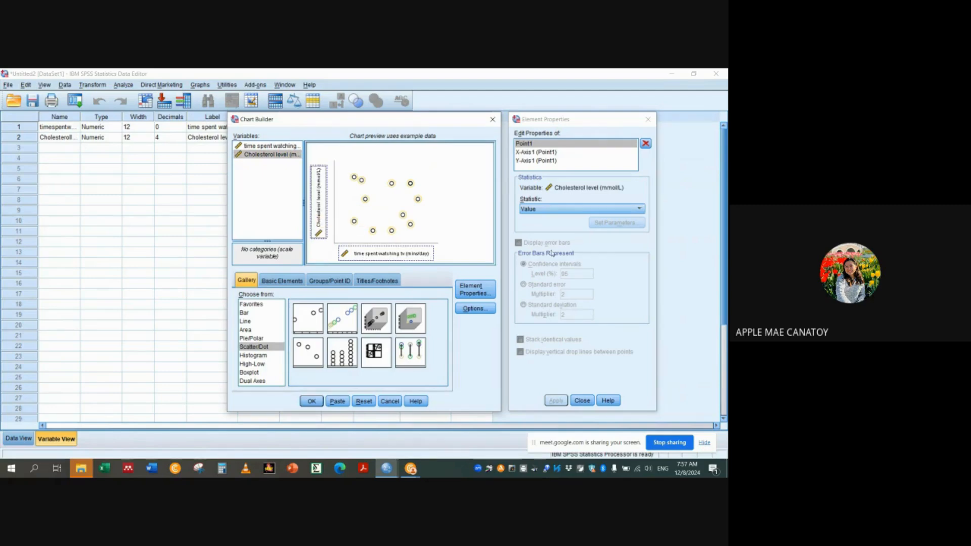
# Step: Set the Y-axis to a custom minimum of 0, apply it, and generate the scatterplot
pyautogui.click(526, 161)
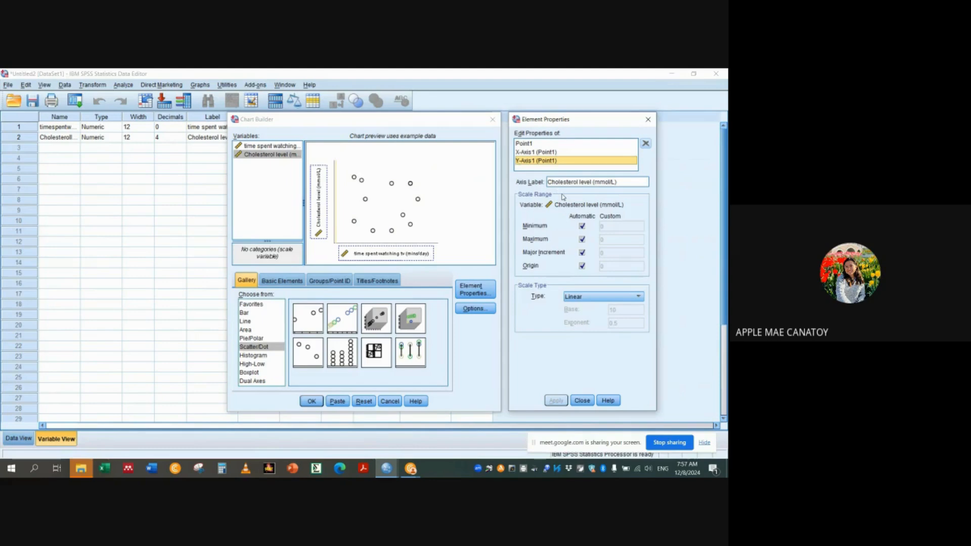
pyautogui.click(582, 228)
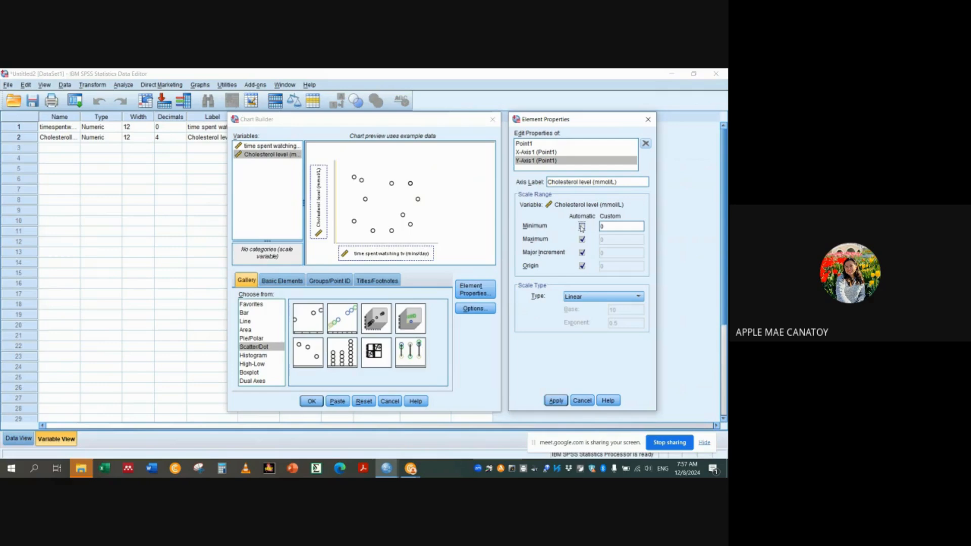
pyautogui.click(556, 401)
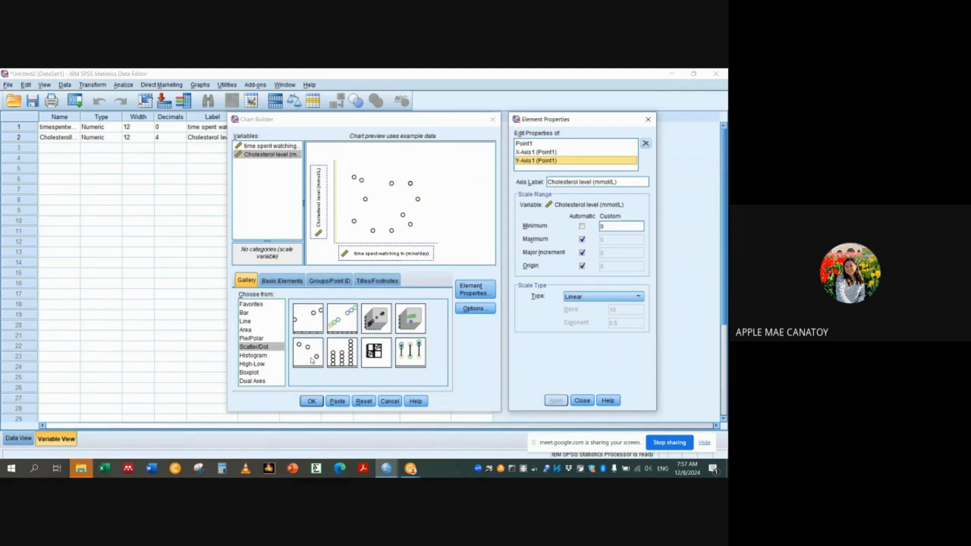
pyautogui.click(311, 401)
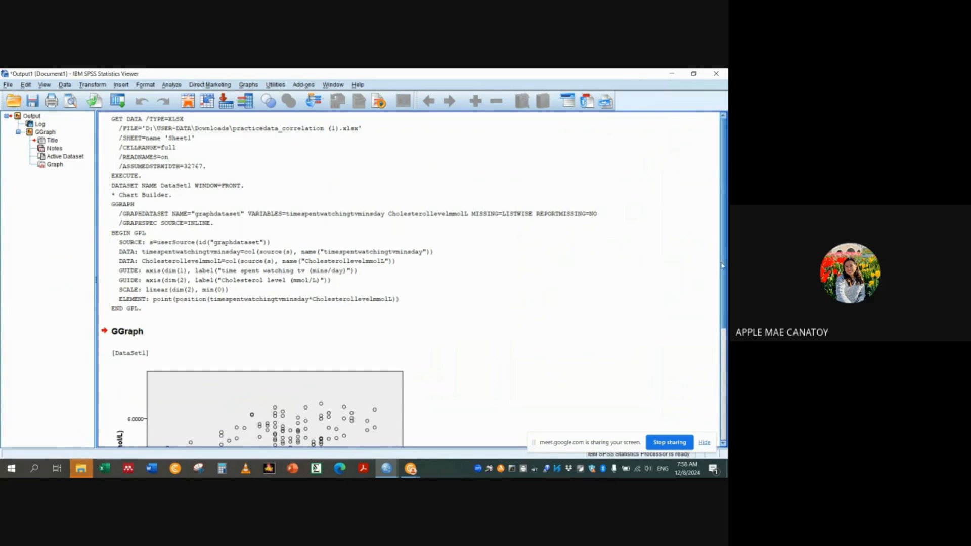
pyautogui.scroll(-5, 722, 266)
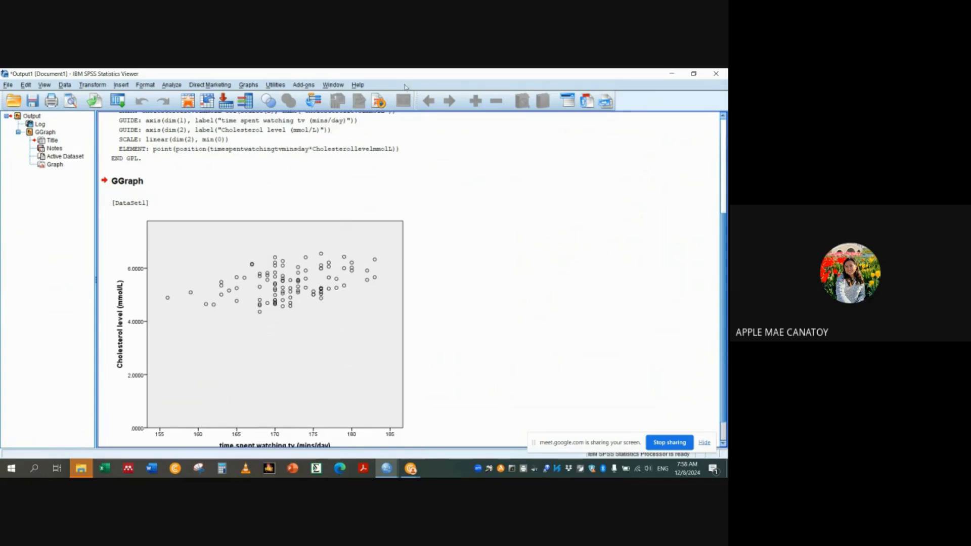
# Step: Start the Explore descriptive analysis and add both time spent watching TV and cholesterol level as dependent variables
pyautogui.click(171, 85)
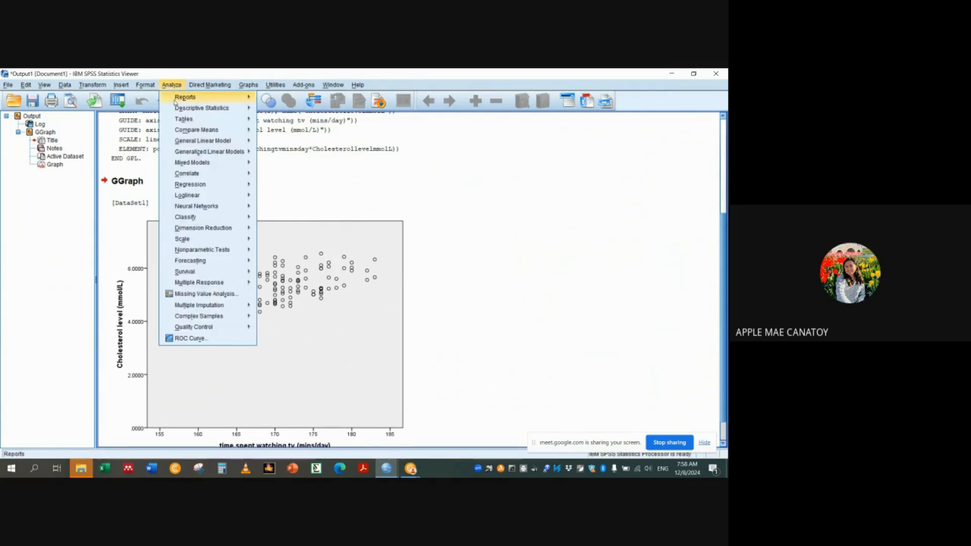
pyautogui.moveTo(191, 109)
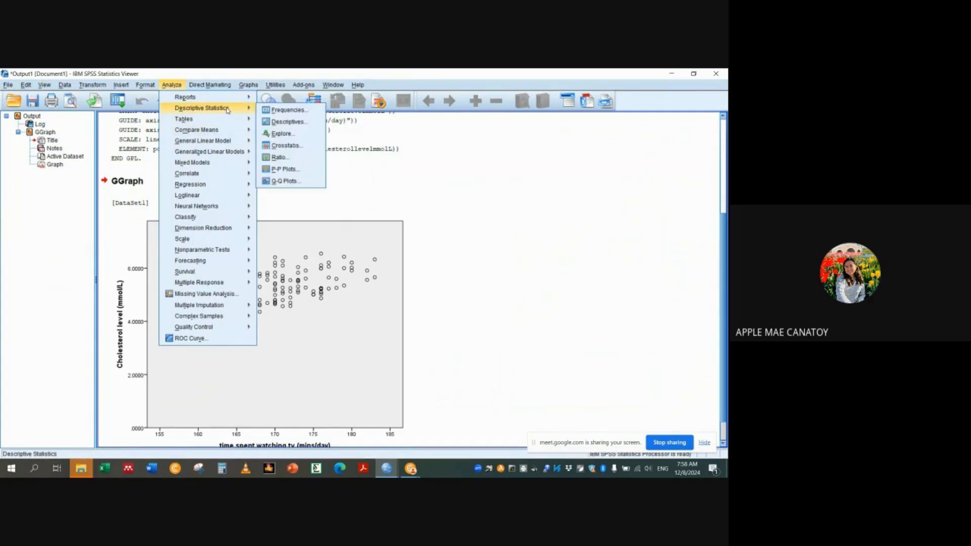
pyautogui.click(281, 133)
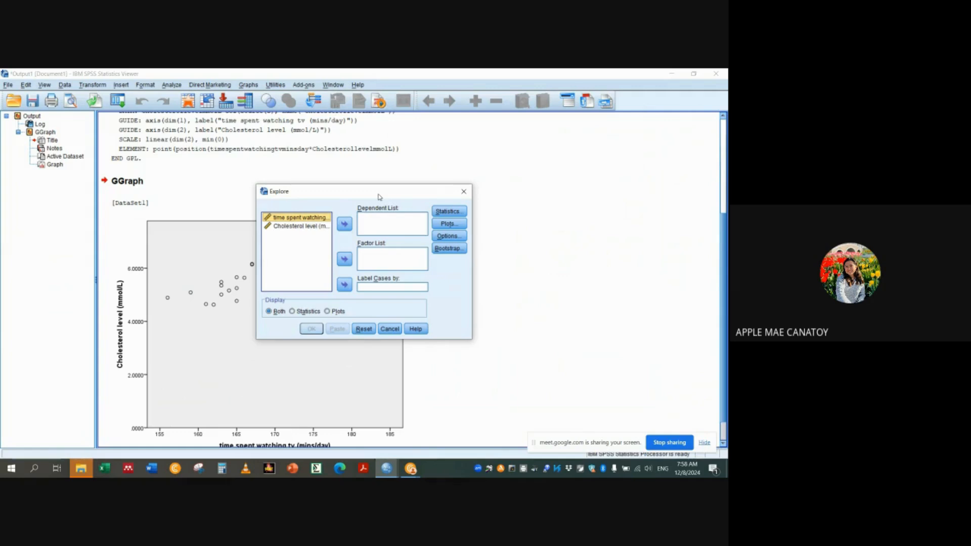
pyautogui.keyDown('shift'); pyautogui.click(293, 224); pyautogui.keyUp('shift')
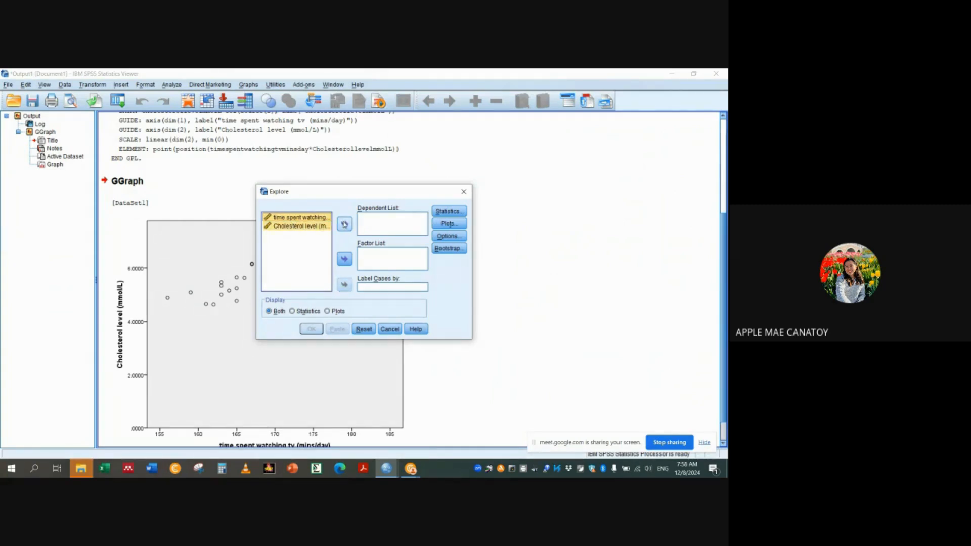
pyautogui.click(345, 225)
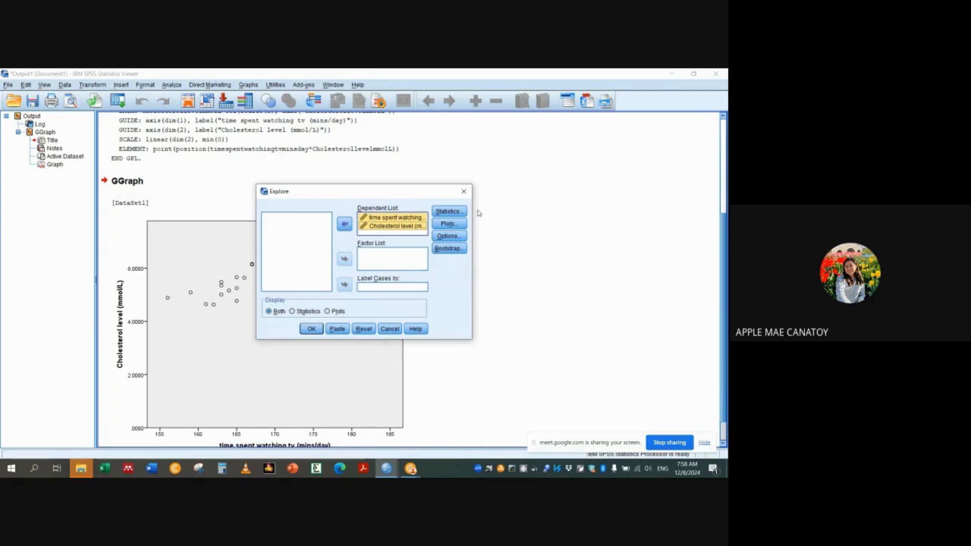
# Step: Set boxplots to None, enable normality plots with tests, limit the display to plots, and run Explore
pyautogui.click(445, 224)
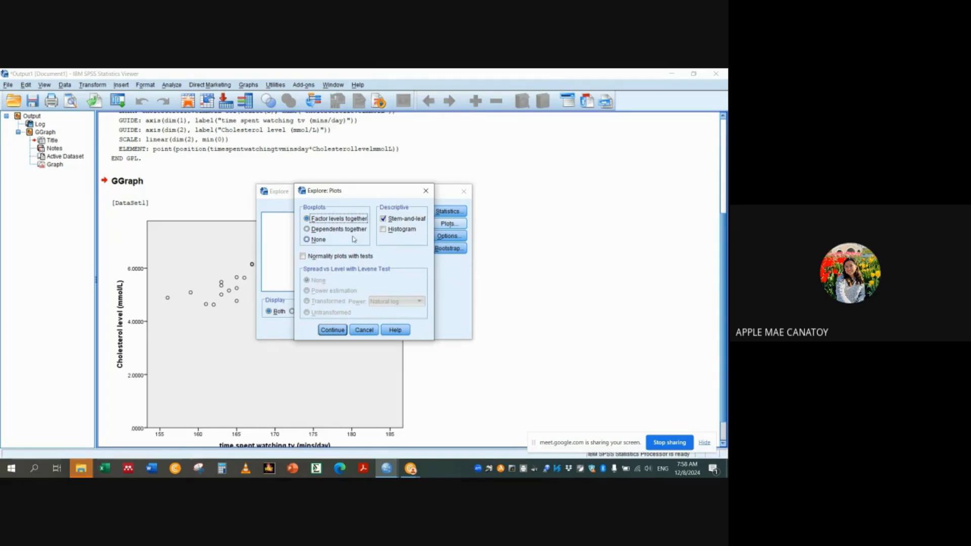
pyautogui.click(308, 240)
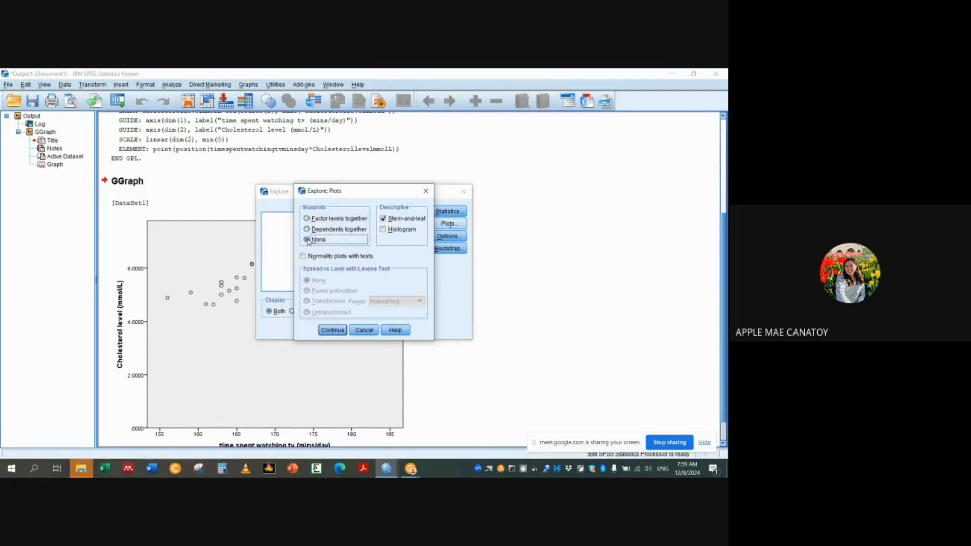
pyautogui.click(304, 256)
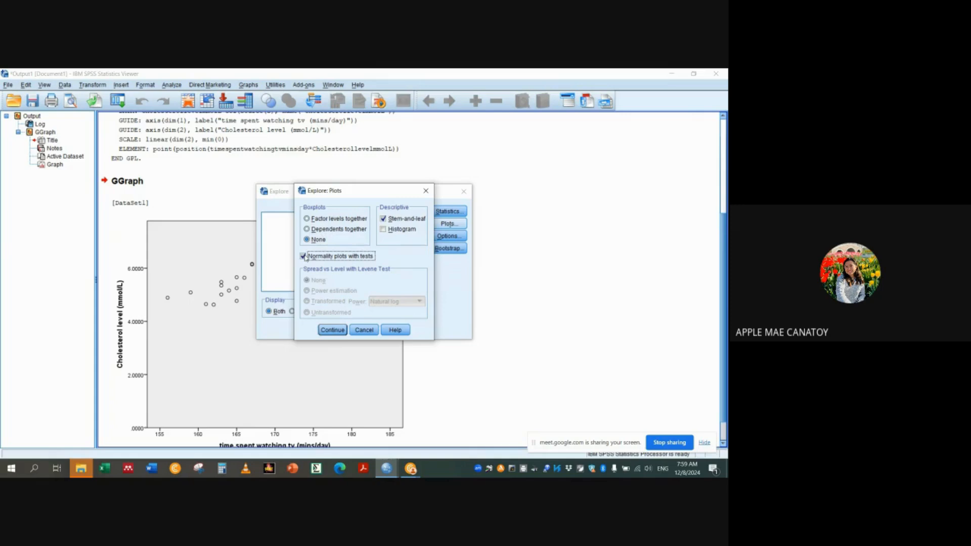
pyautogui.click(332, 330)
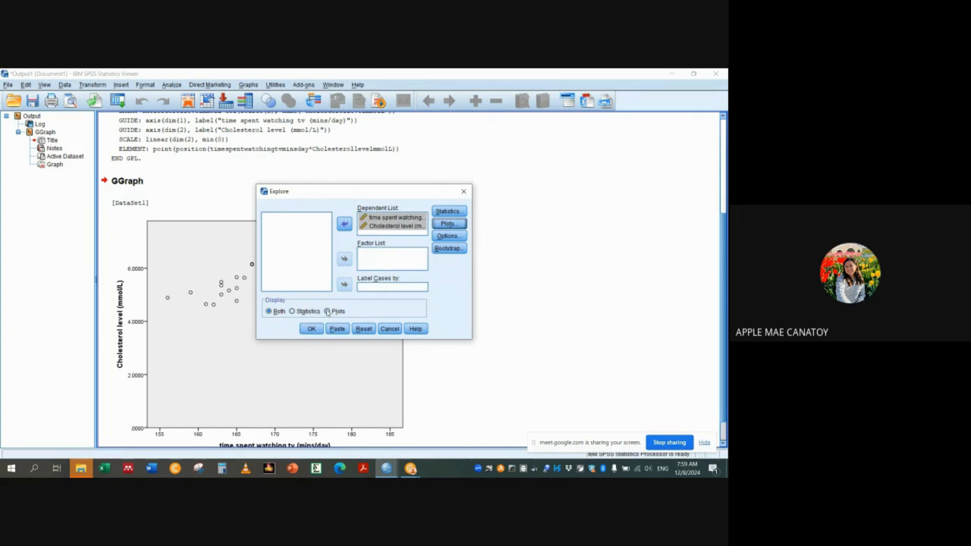
pyautogui.click(328, 311)
pyautogui.click(310, 329)
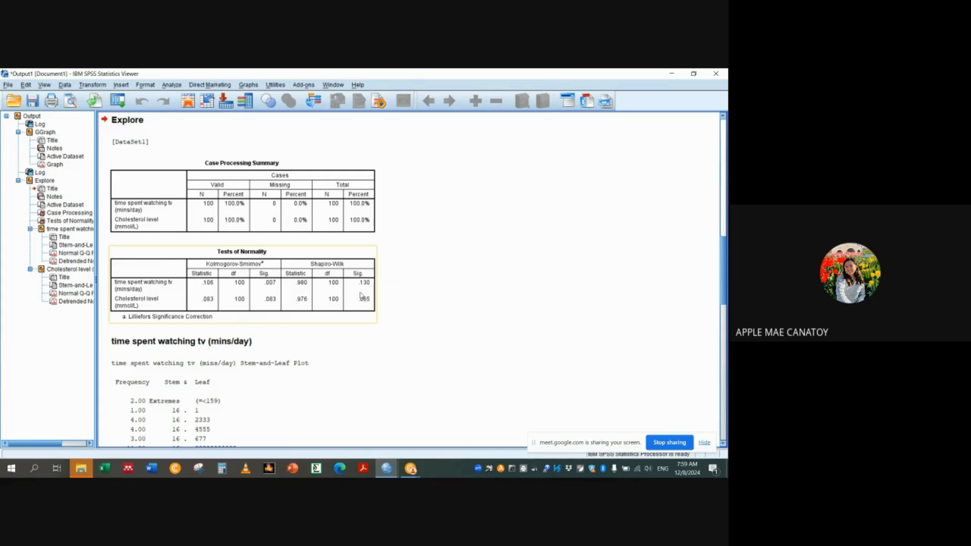
# Step: Run a two-tailed Pearson bivariate correlation between time spent watching TV and cholesterol level, with significant correlations flagged
pyautogui.click(171, 85)
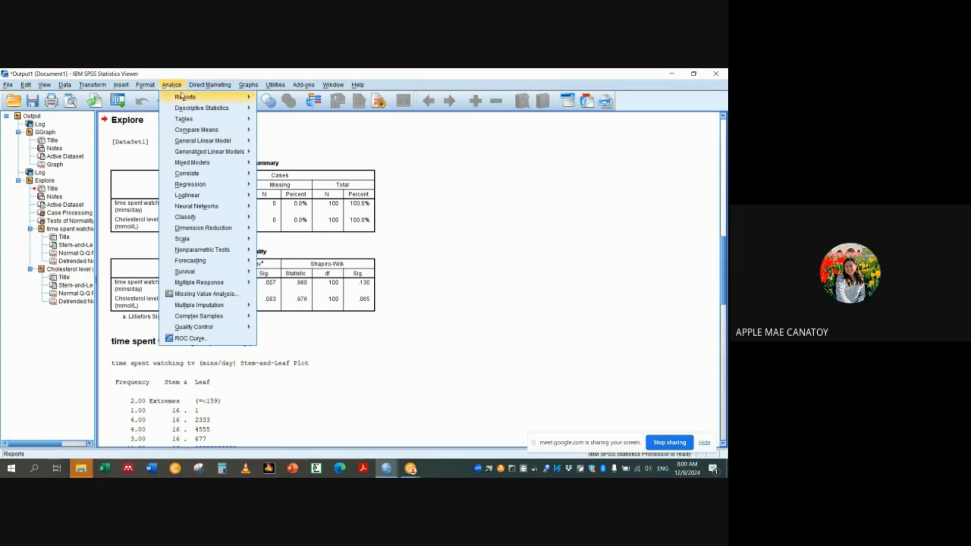
pyautogui.moveTo(193, 178)
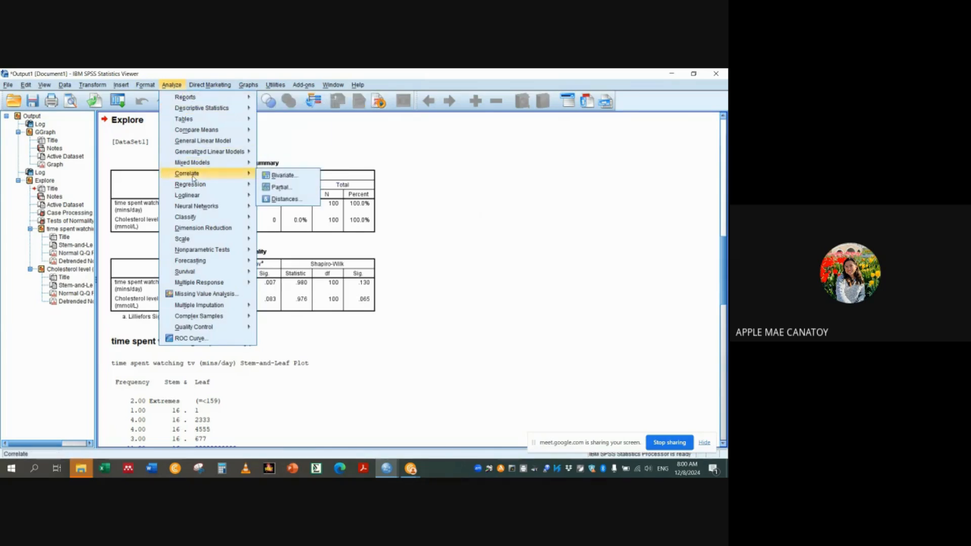
pyautogui.click(282, 175)
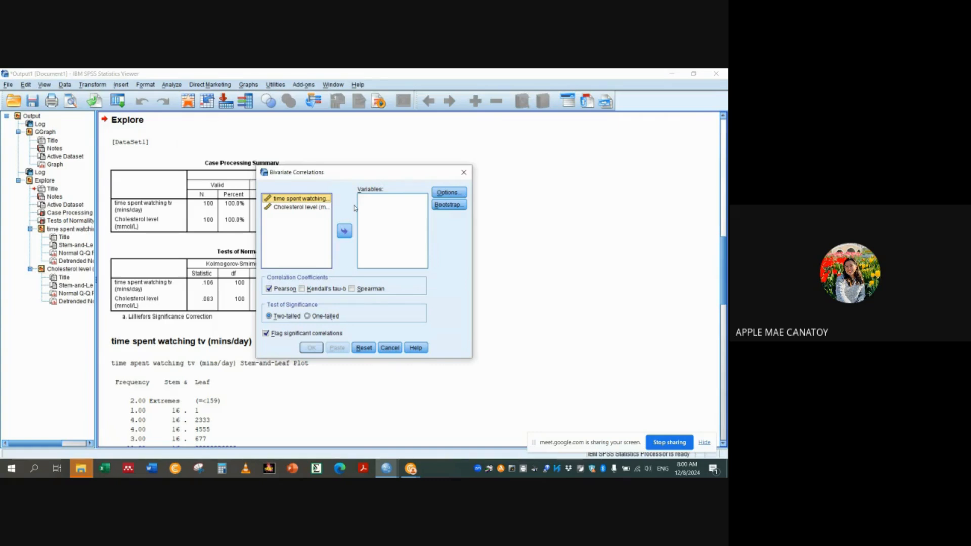
pyautogui.keyDown('shift'); pyautogui.click(282, 208); pyautogui.keyUp('shift')
pyautogui.click(346, 233)
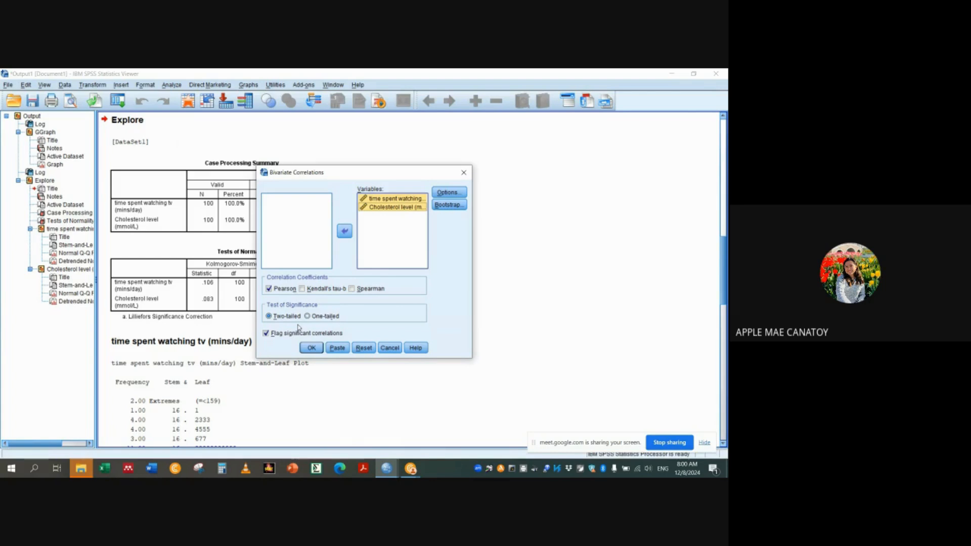
pyautogui.click(311, 348)
pyautogui.click(311, 348)
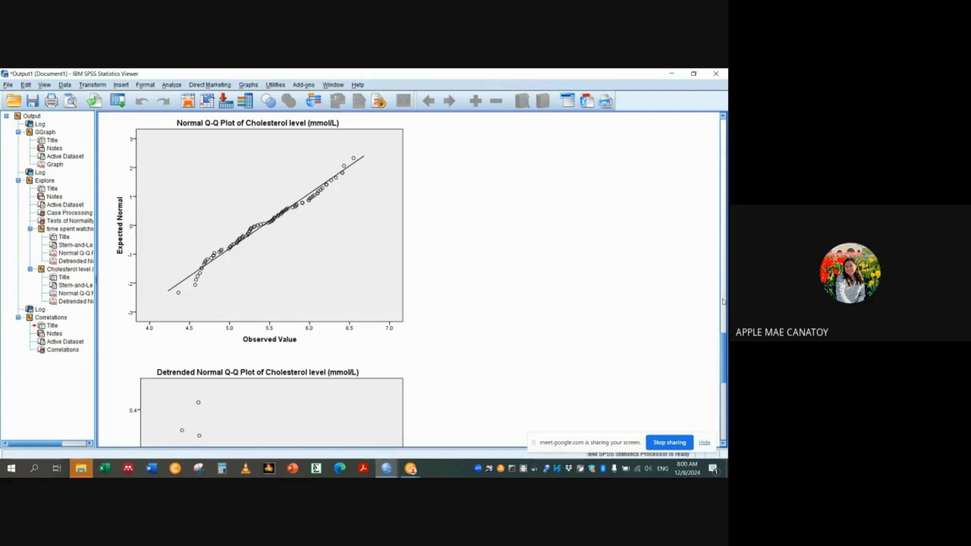
# Step: Examine the Correlations output table for the Pearson coefficient, two-tailed significance and sample size of the two variables
pyautogui.moveTo(726, 343); pyautogui.dragTo(724, 404)
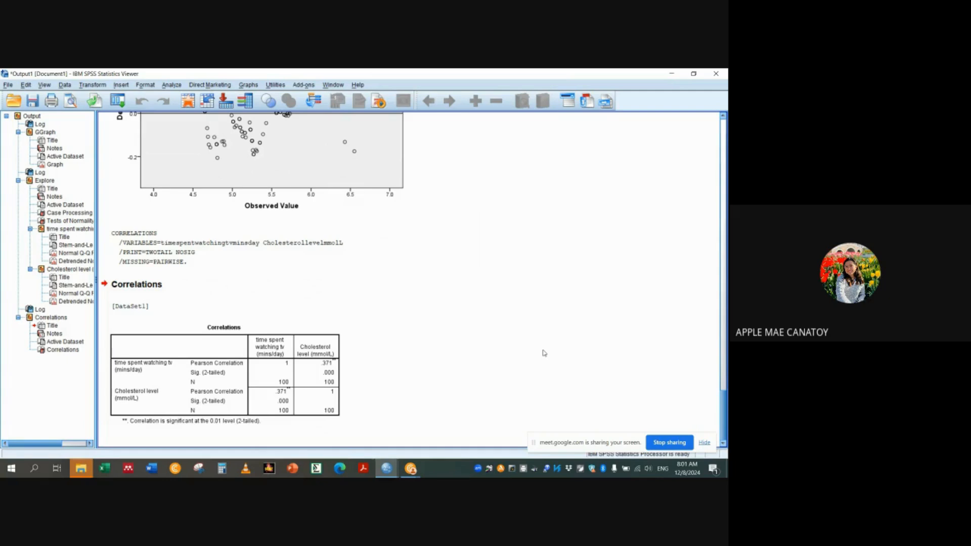
pyautogui.click(302, 396)
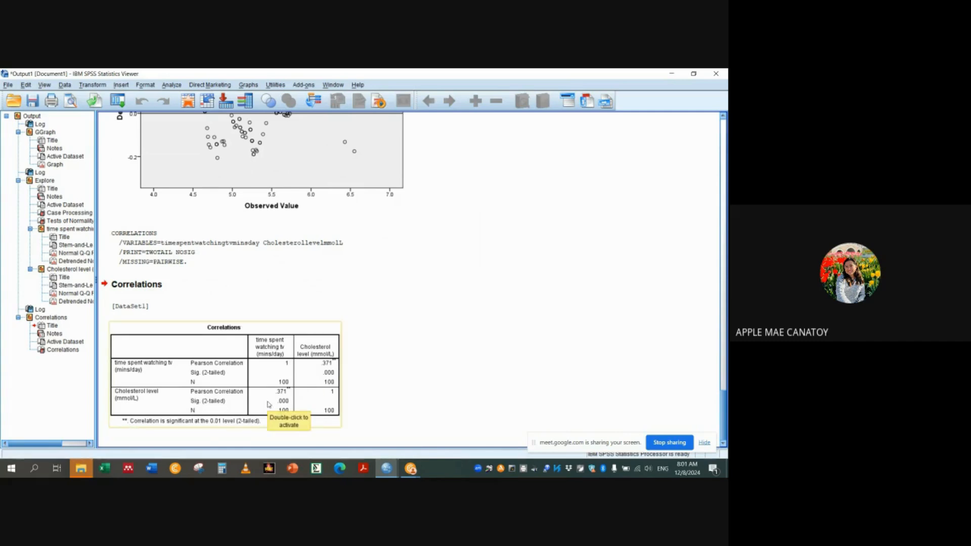
pyautogui.click(348, 398)
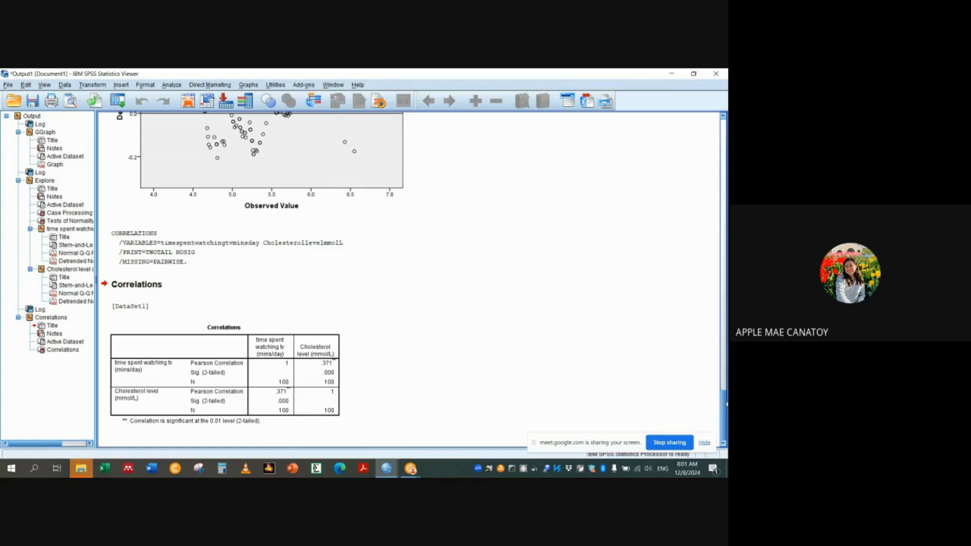
pyautogui.moveTo(724, 404)
pyautogui.mouseDown()
pyautogui.moveTo(724, 393)
pyautogui.moveTo(722, 409)
pyautogui.mouseUp()
pyautogui.click(268, 428)
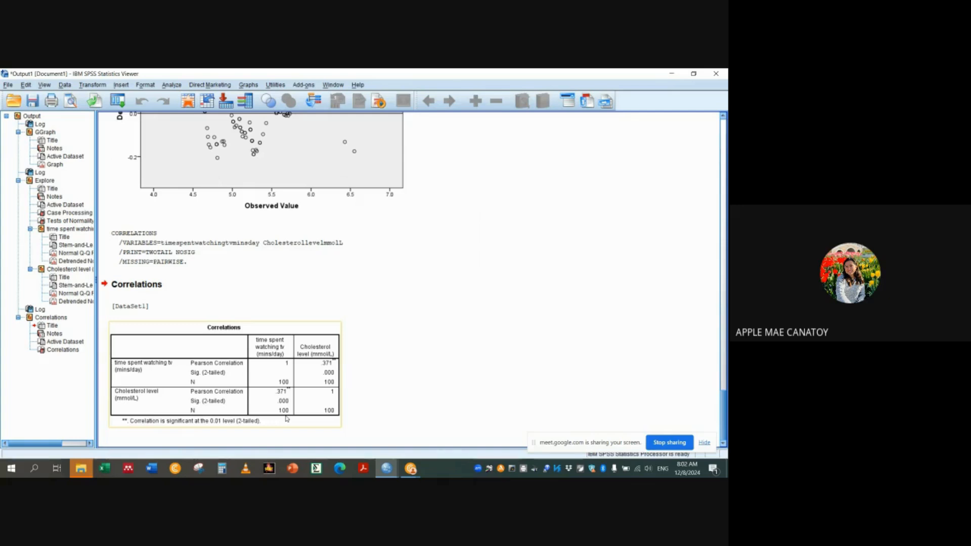
pyautogui.click(445, 422)
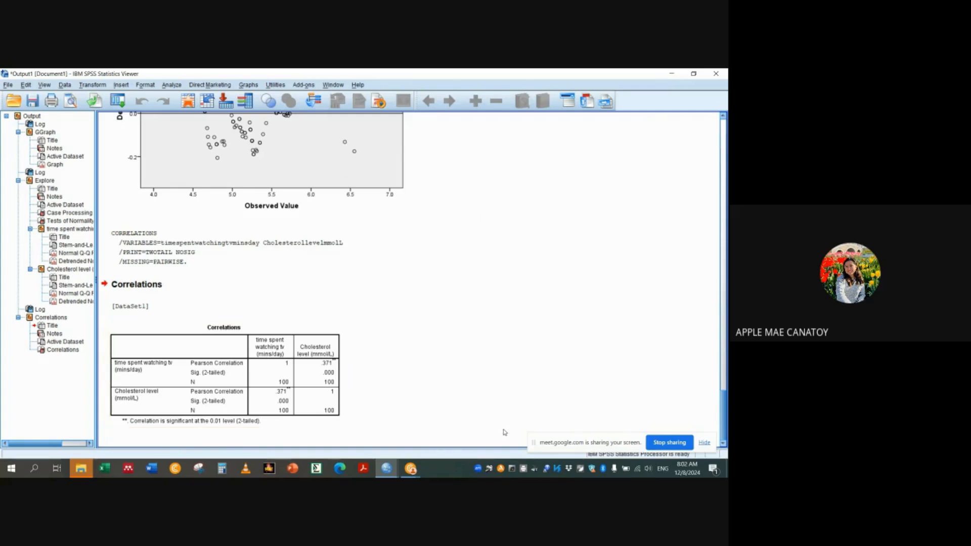
pyautogui.click(675, 447)
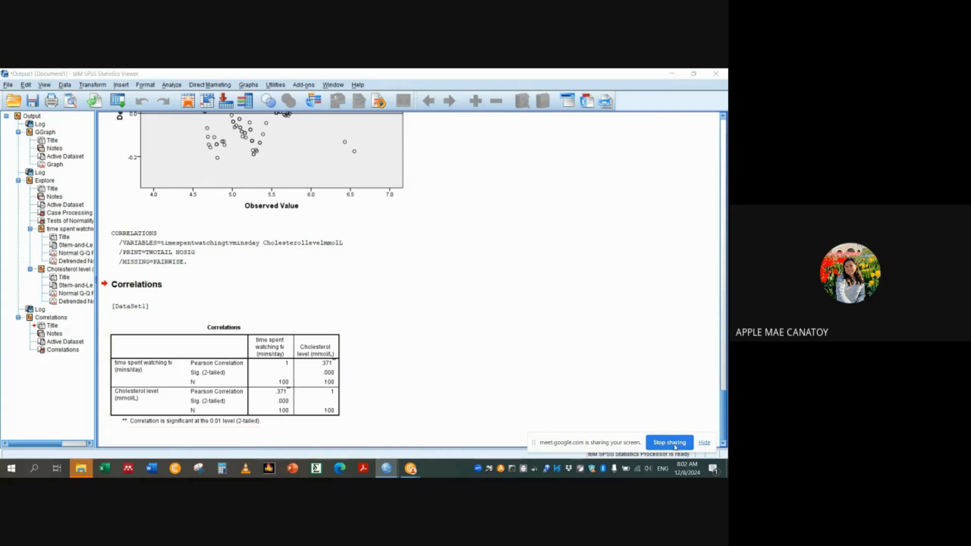